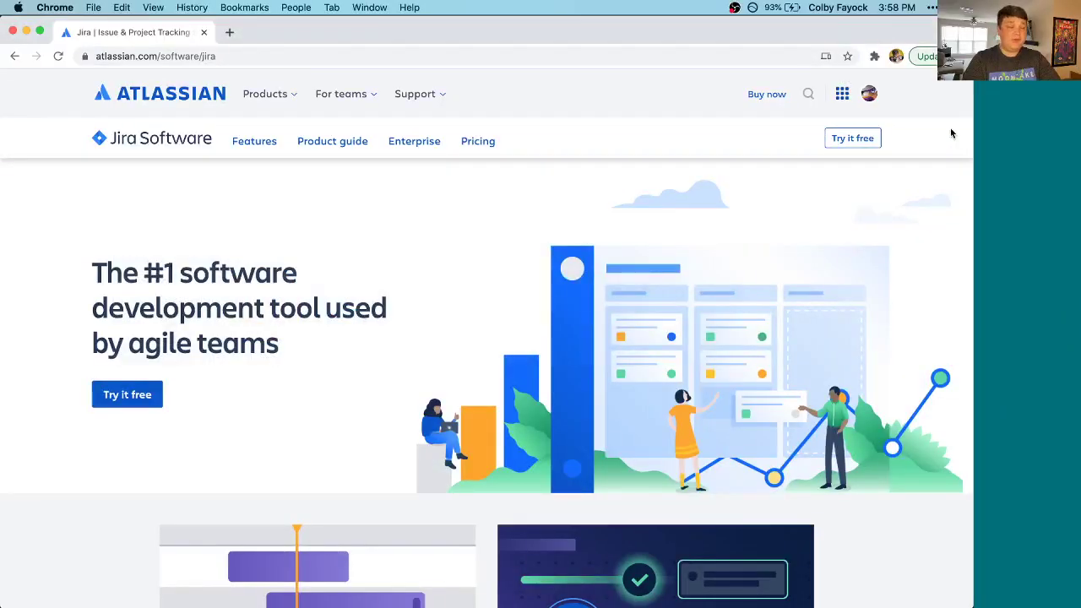
pyautogui.scroll(-10, 882, 527)
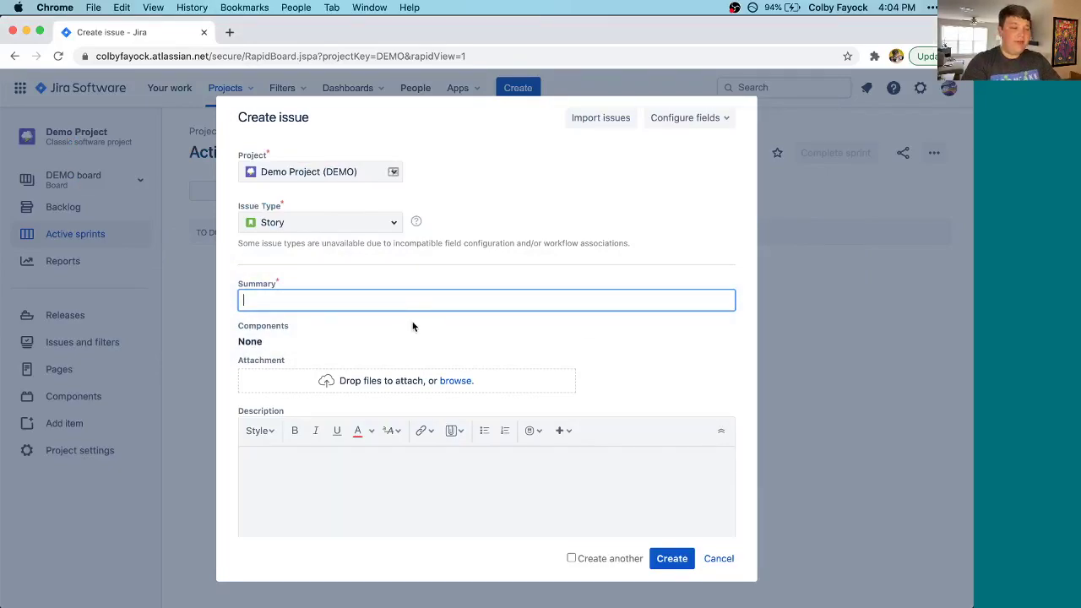
# Enter "As a reader, I want to share a blog post on Twitter" as the new story's summary
pyautogui.write('As a reader, ')
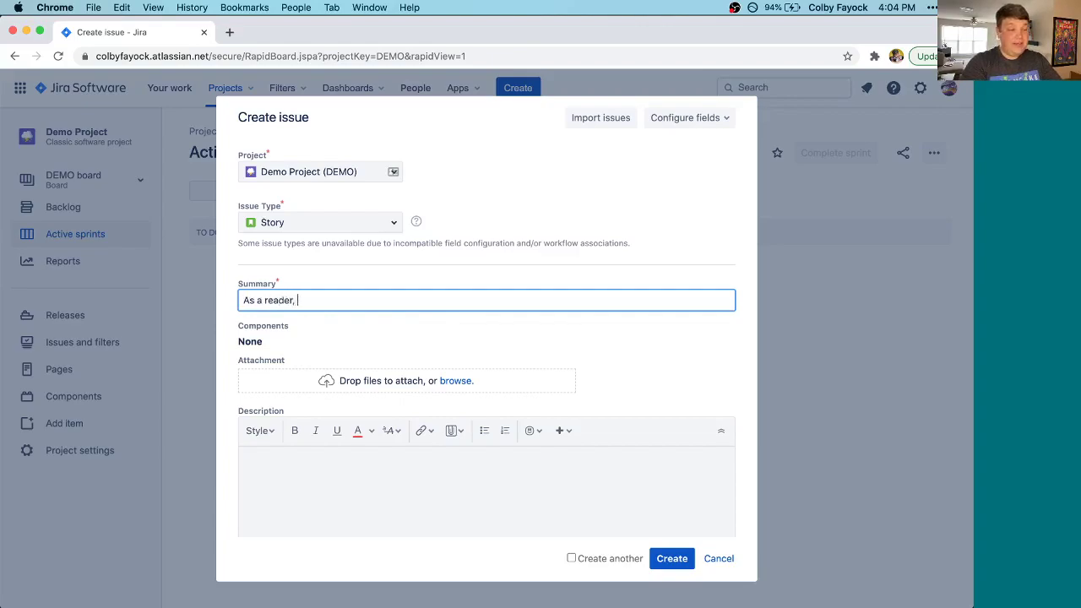
pyautogui.write('I want to share ')
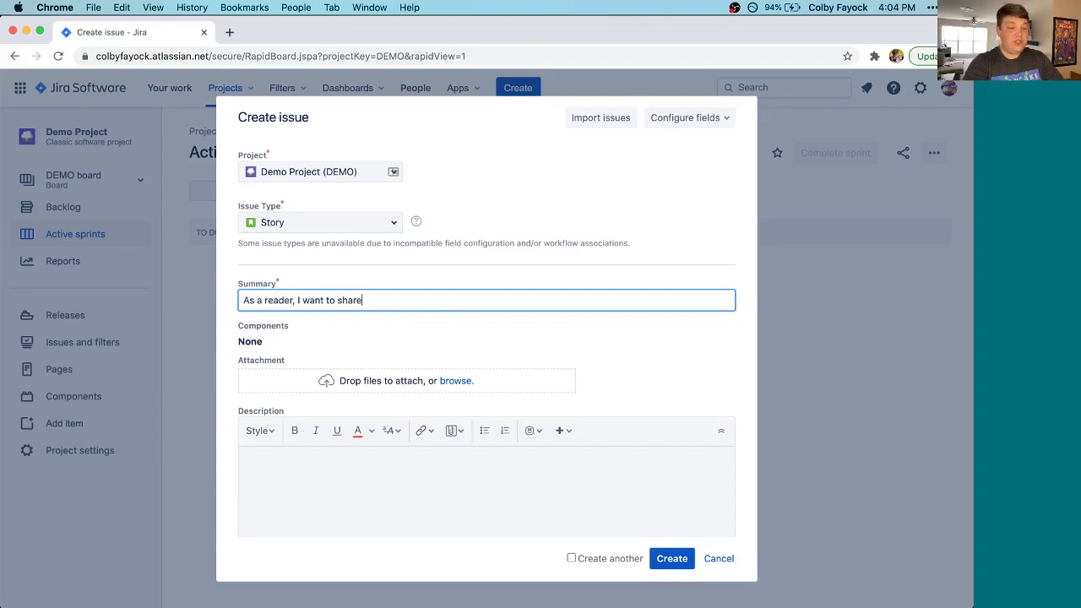
pyautogui.write('a blog post on Twitter')
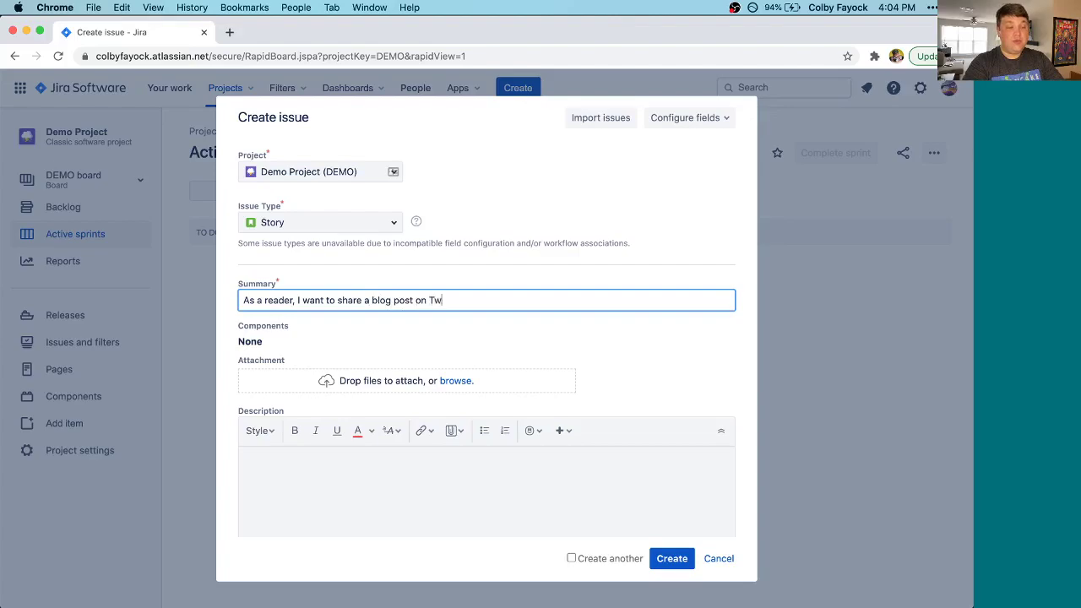
pyautogui.press('super+Left')
pyautogui.hotkey('shift', 'alt', 'Right')
pyautogui.hotkey('shift', 'alt', 'Right')
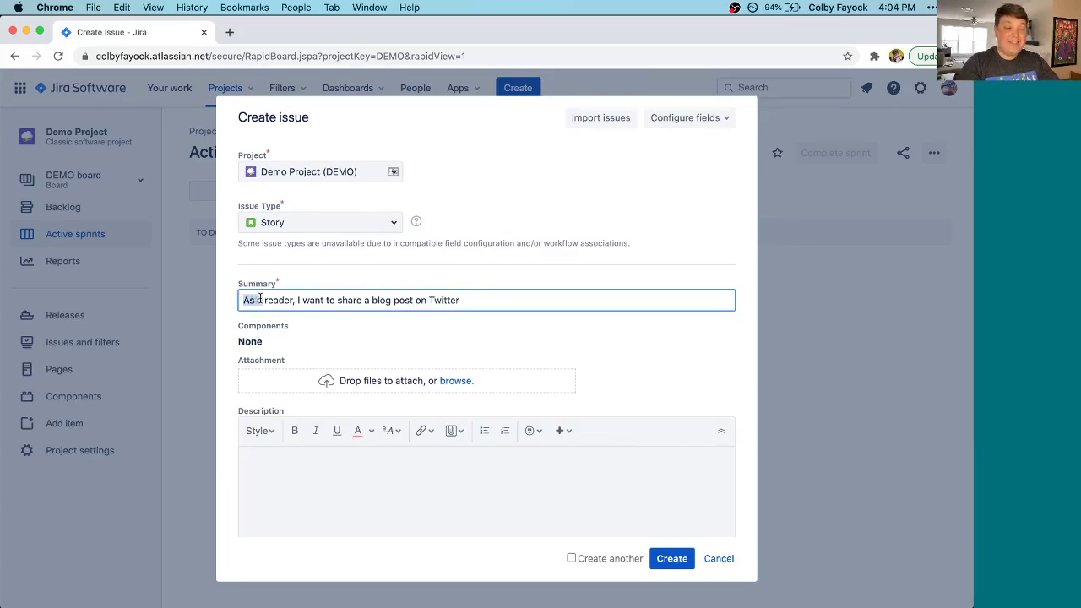
pyautogui.doubleClick(277, 300)
pyautogui.click(296, 300)
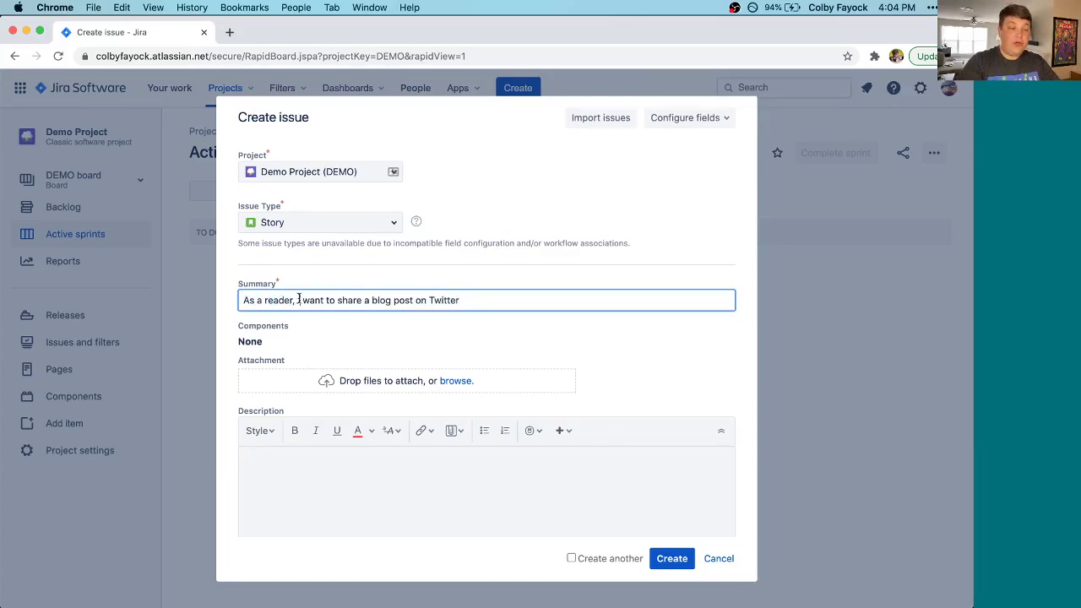
# Describe the story with "I want a button link on the bottom of my blog post." and "Include the URL for someone to share."
pyautogui.scroll(-3, 430, 359)
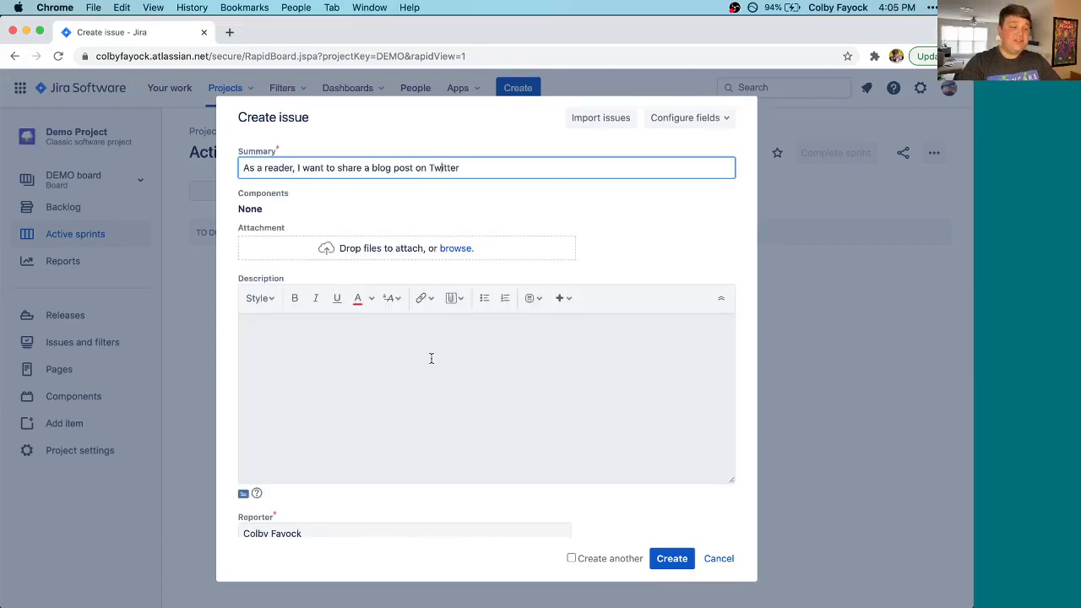
pyautogui.click(431, 359)
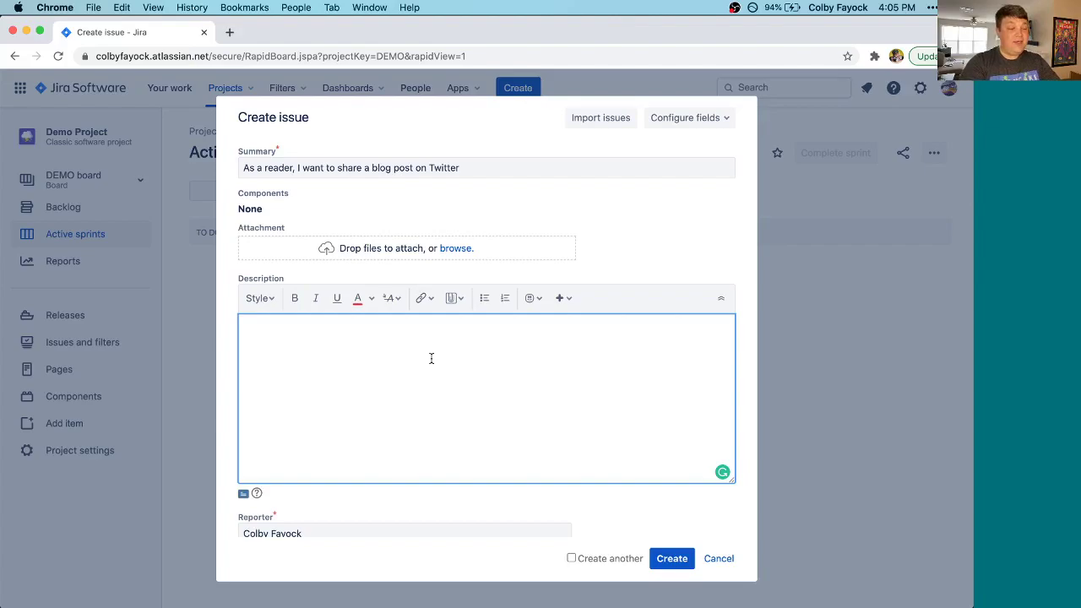
pyautogui.write('I want a button')
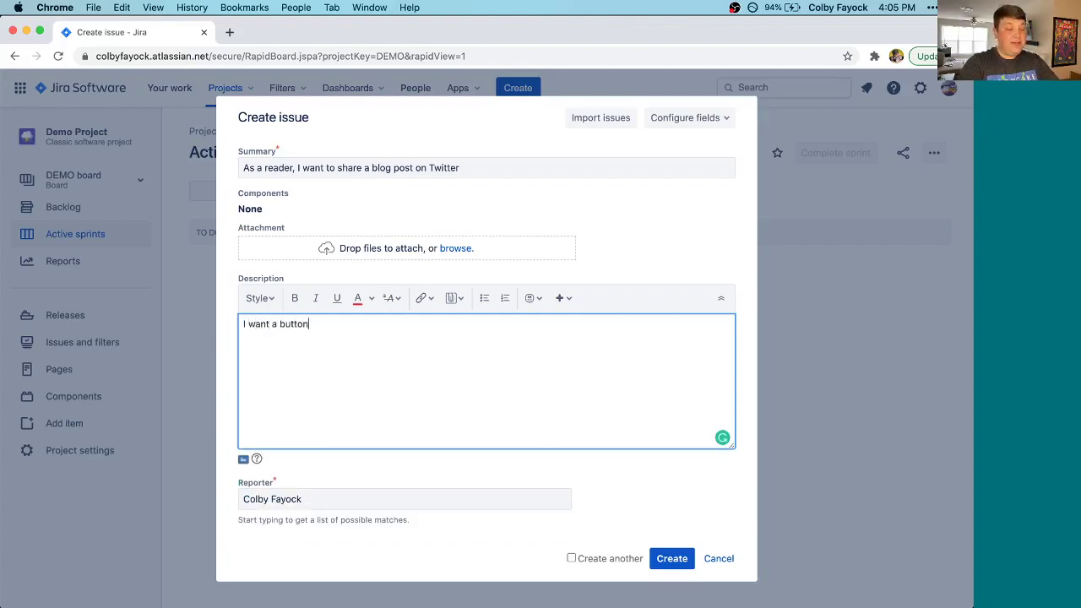
pyautogui.write(' link on the bottom of ')
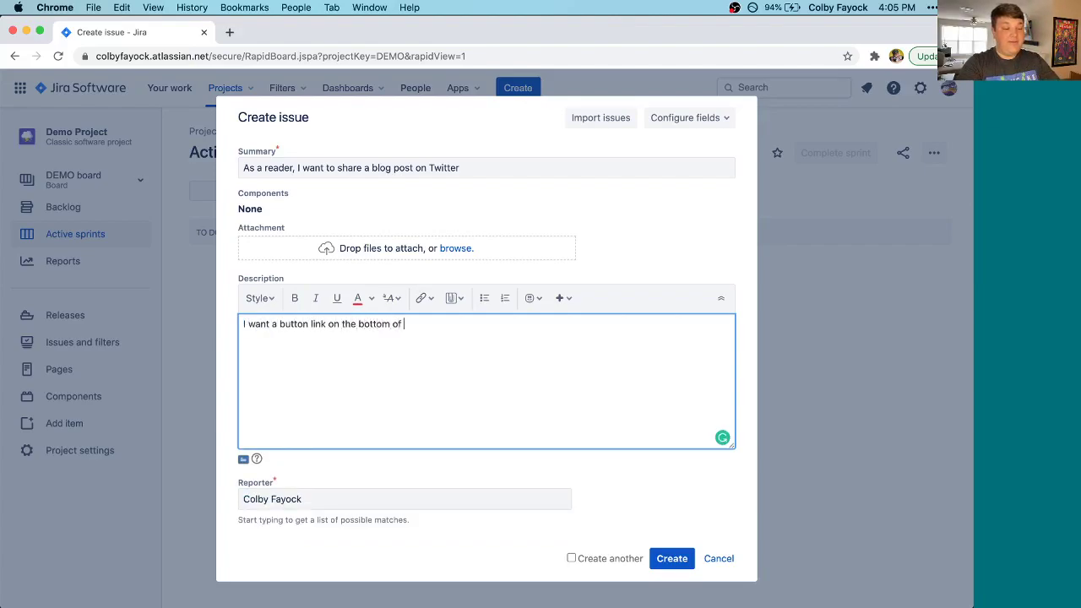
pyautogui.write('my blog post.')
pyautogui.press('Return')
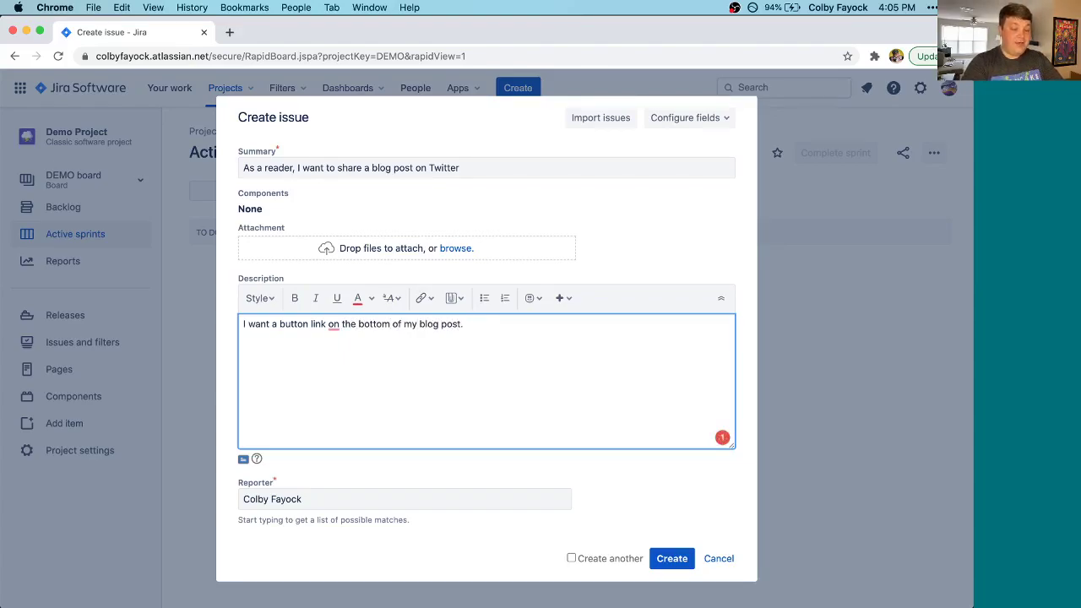
pyautogui.write('Include ')
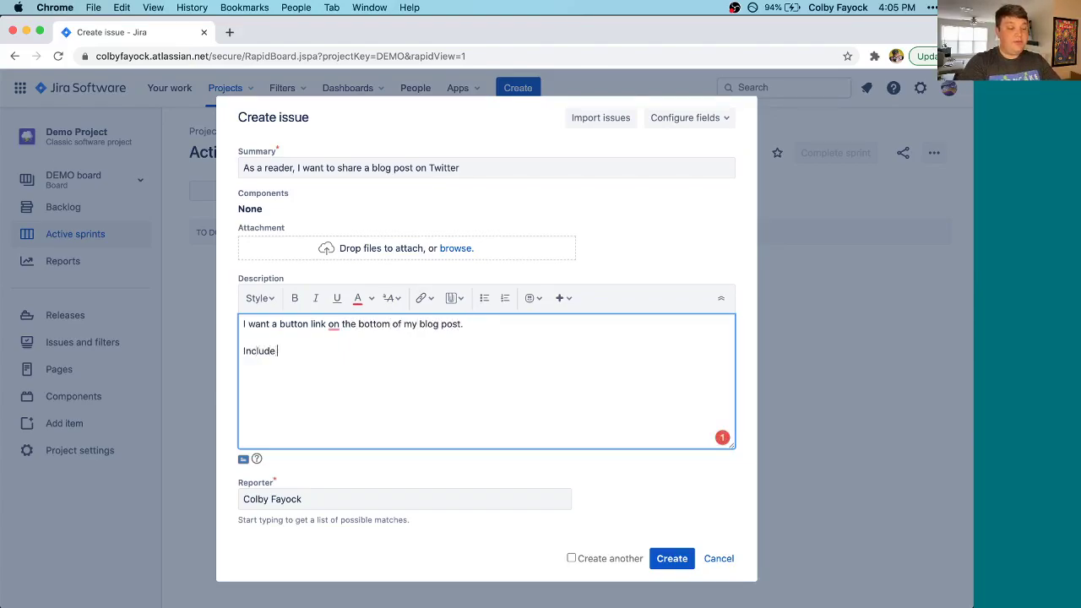
pyautogui.write('the URL for someone to share.')
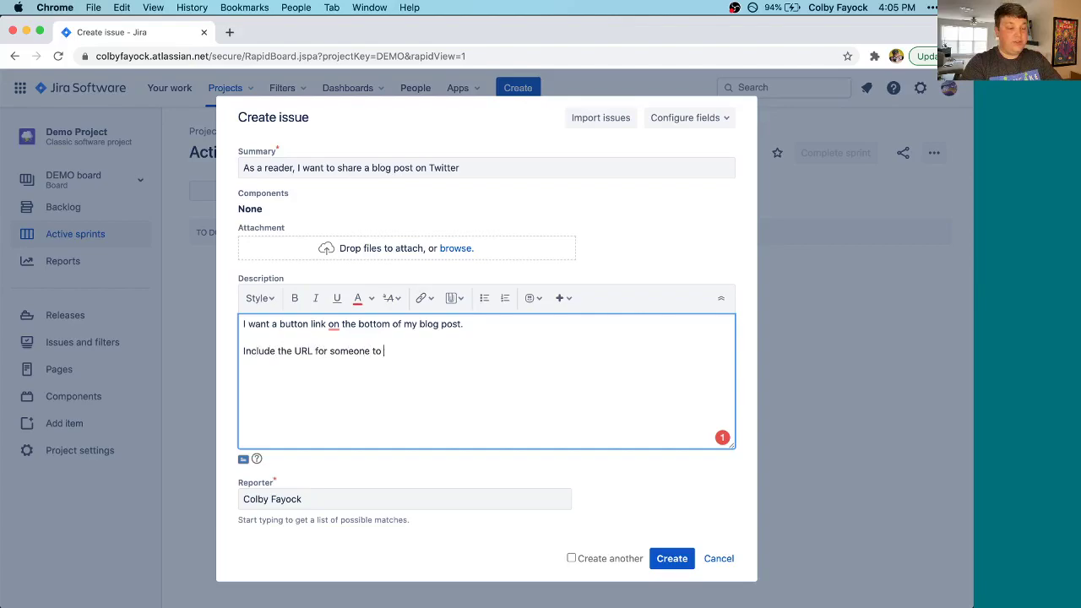
pyautogui.press('Return')
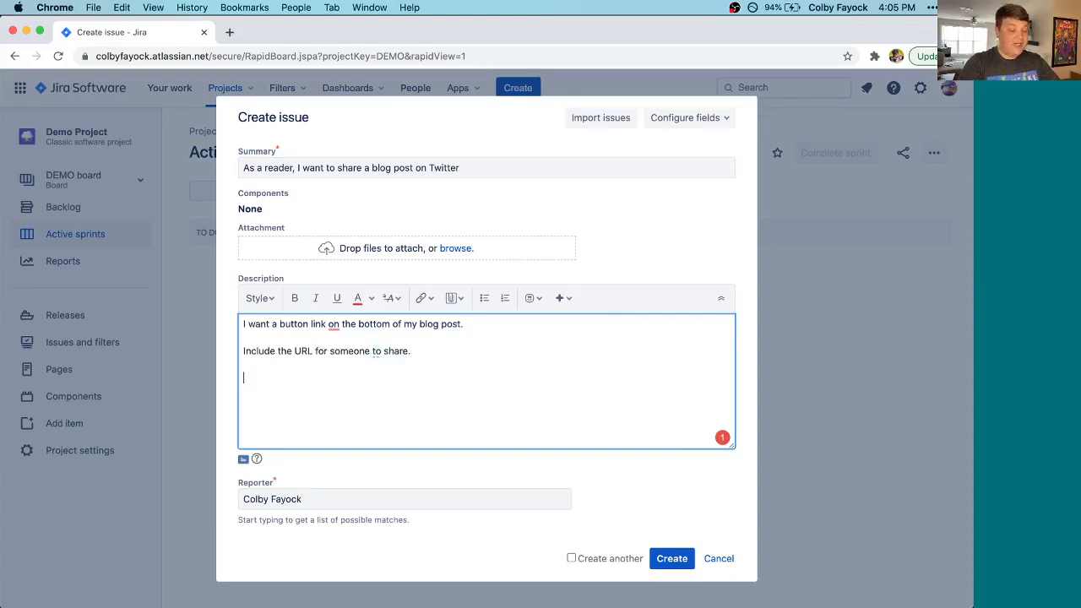
# Add the line "Include hashtag #webdev" to the story's description and create the issue
pyautogui.write('Include a')
pyautogui.press('BackSpace')
pyautogui.write('hashtag')
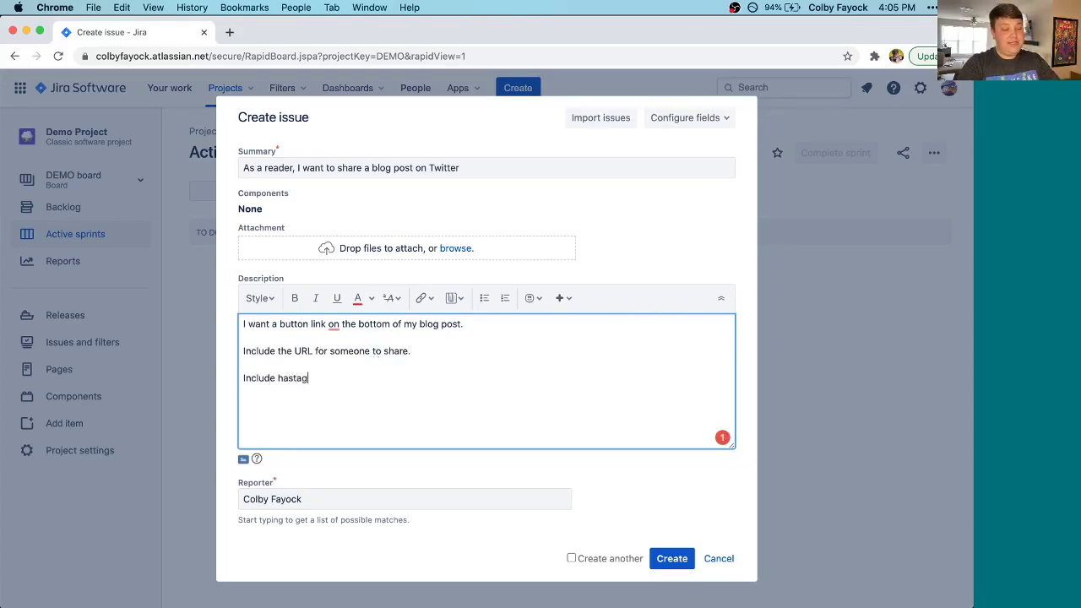
pyautogui.write(' #webdev')
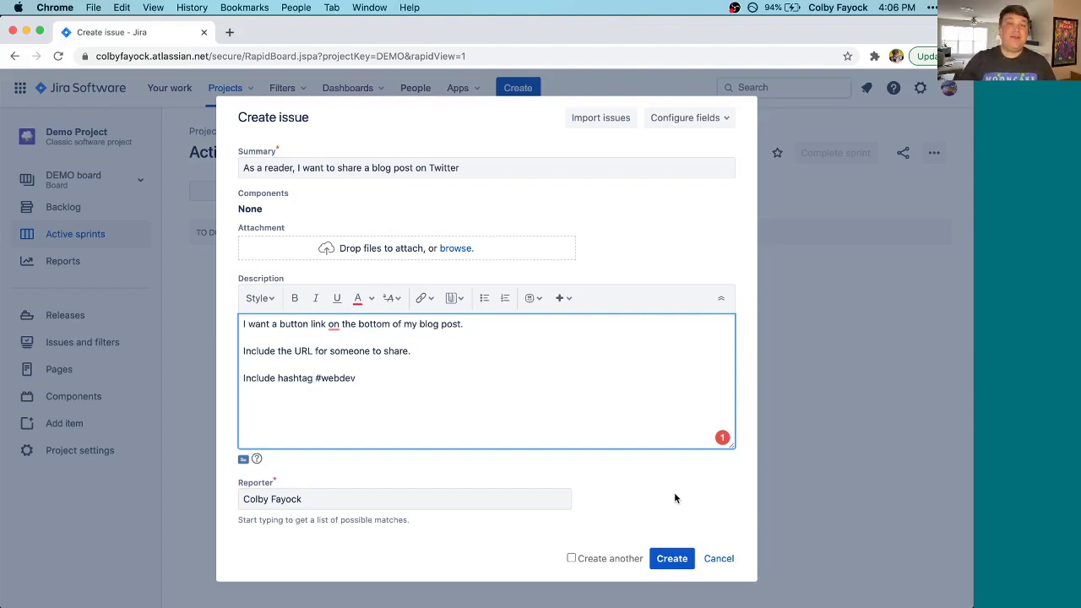
pyautogui.scroll(-1, 639, 428)
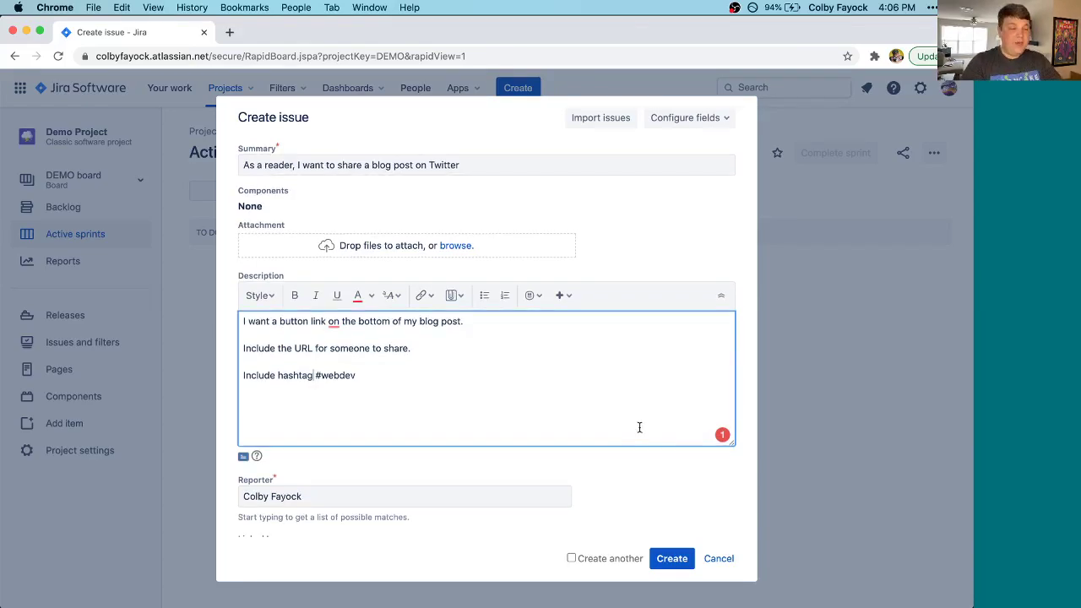
pyautogui.click(672, 558)
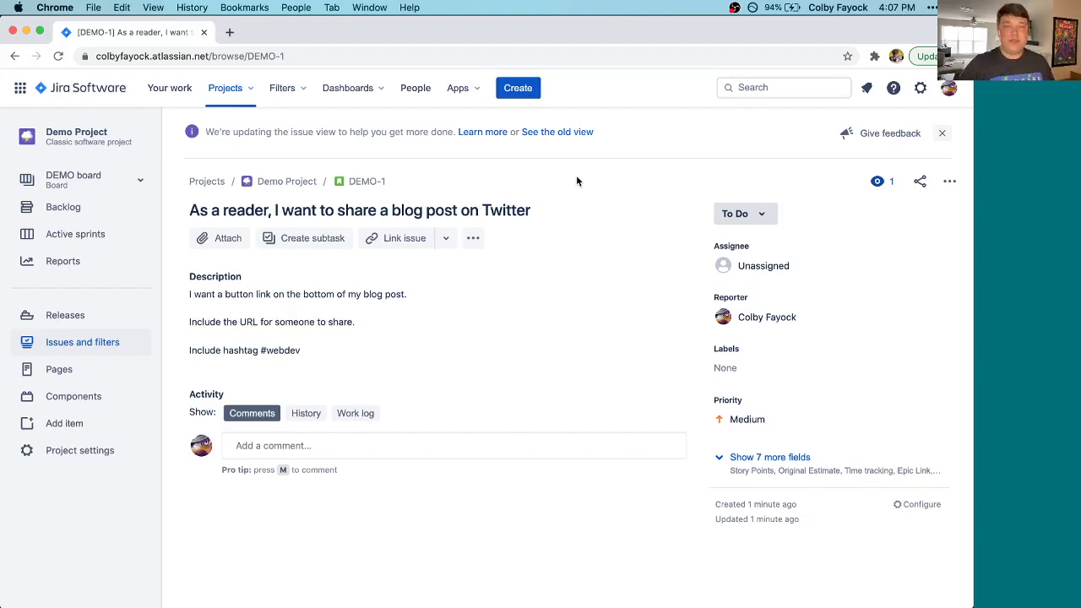
# Start a new epic in Demo Project and set its epic name to Authentication
pyautogui.press('c')
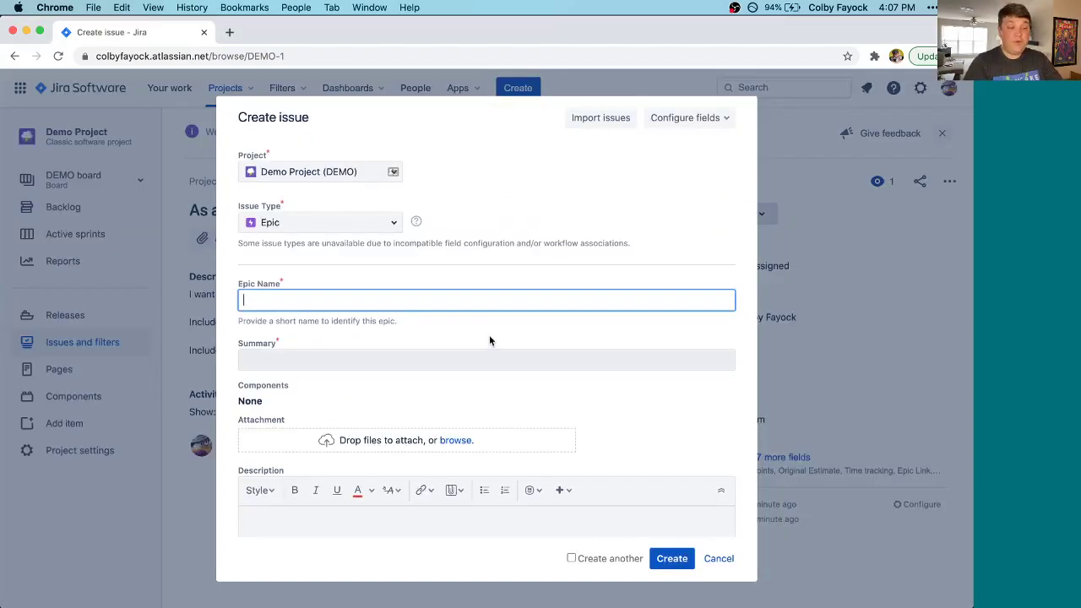
pyautogui.write('Authe')
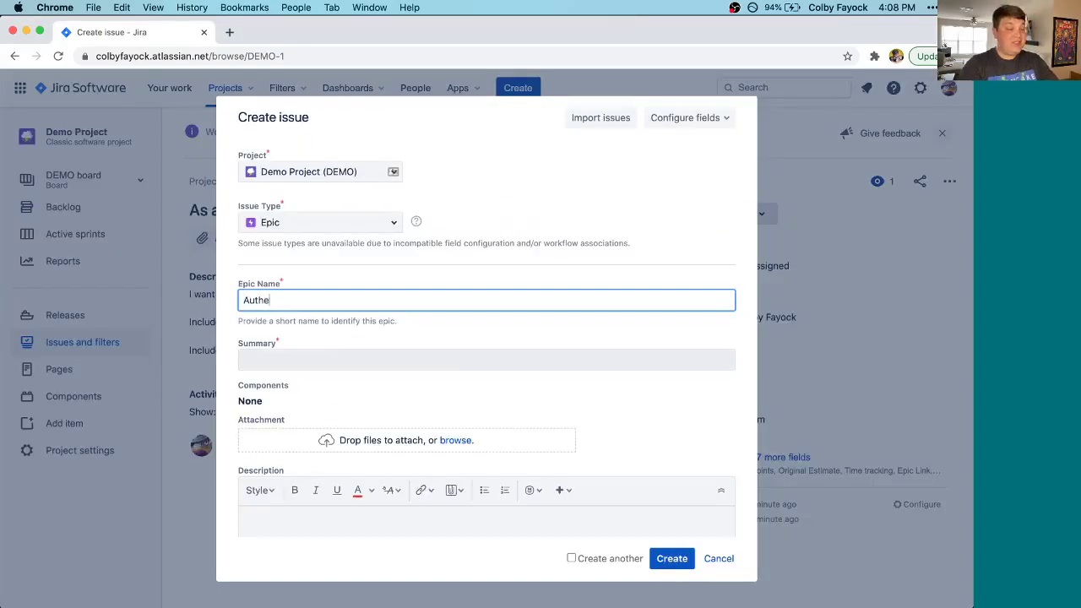
pyautogui.write('ntication')
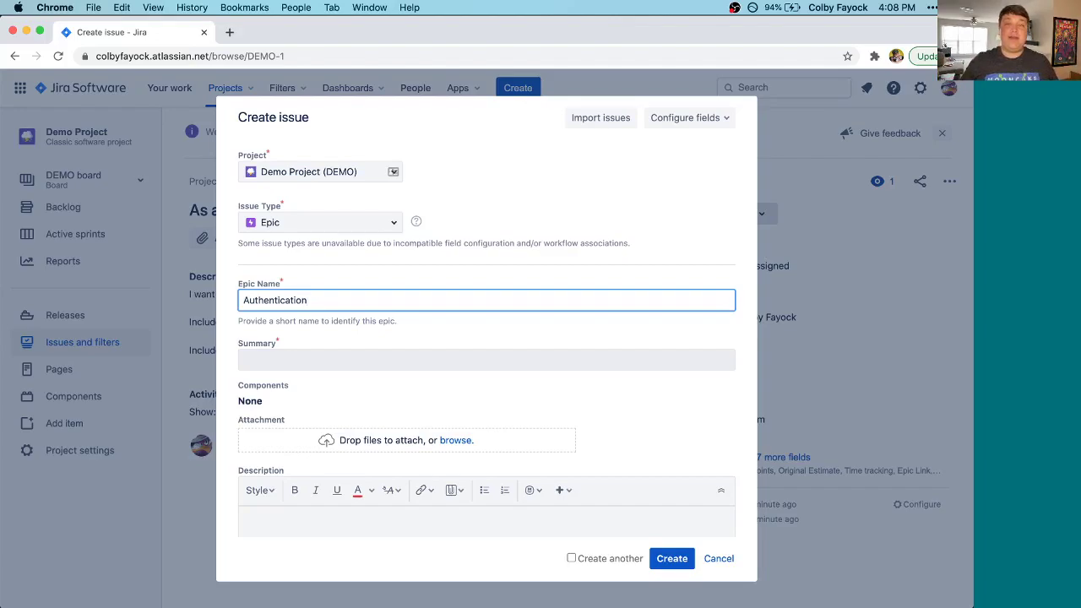
pyautogui.press('Tab')
pyautogui.click(490, 498)
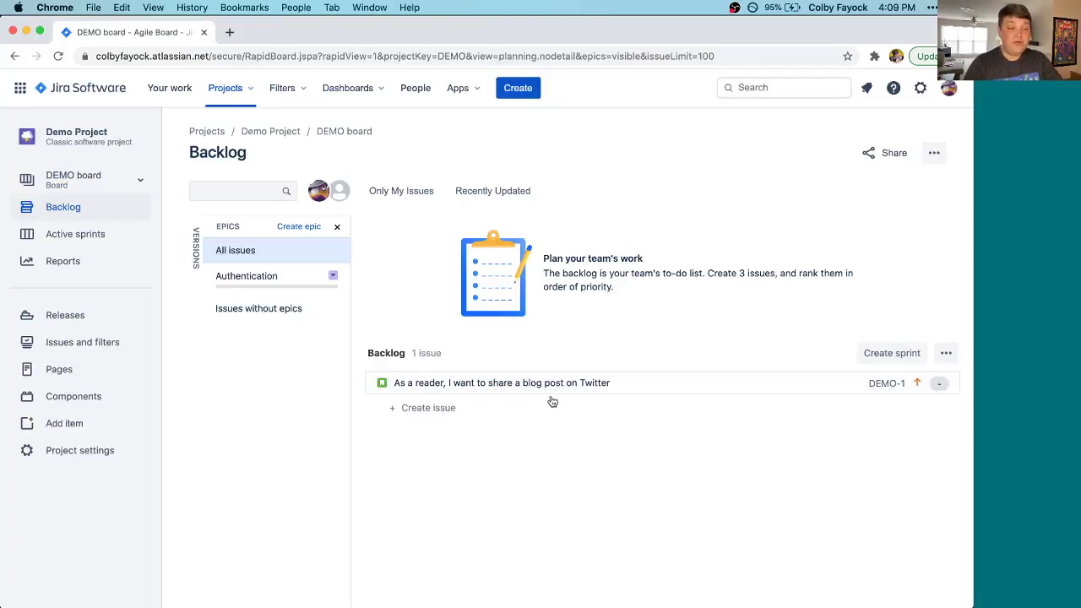
# Filter the backlog by the Authentication epic and start a story with the summary "As a guest, I want to sign in with Google"
pyautogui.click(294, 278)
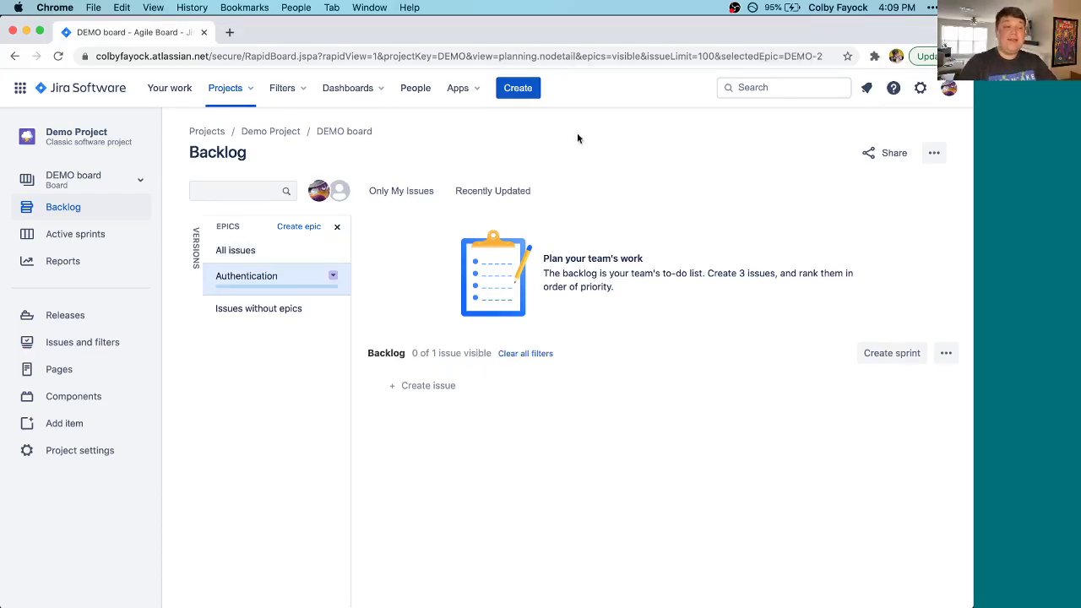
pyautogui.click(518, 88)
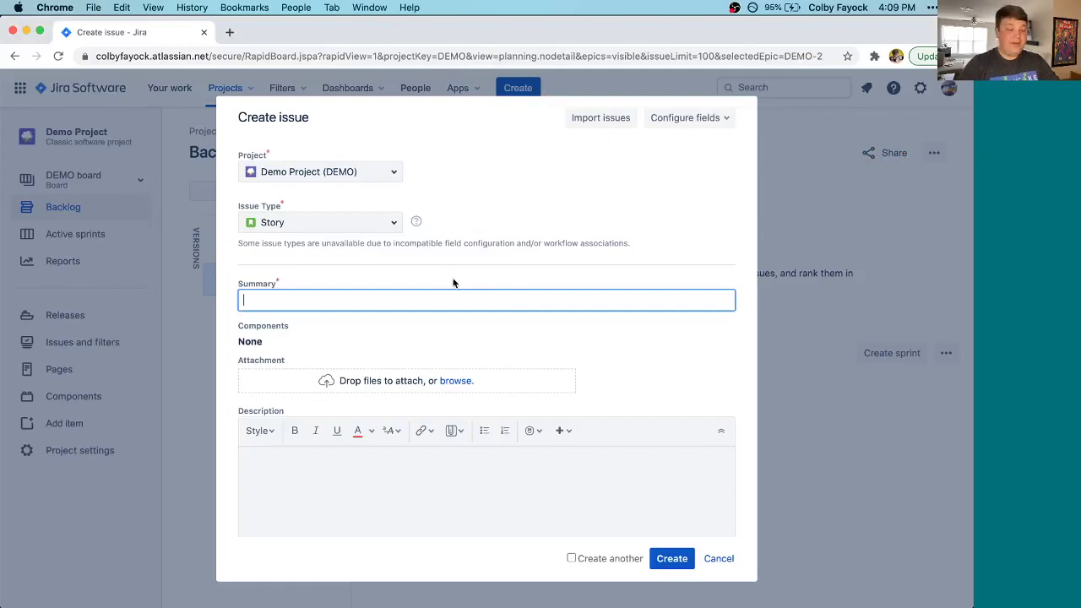
pyautogui.write('As a guest, I want to ')
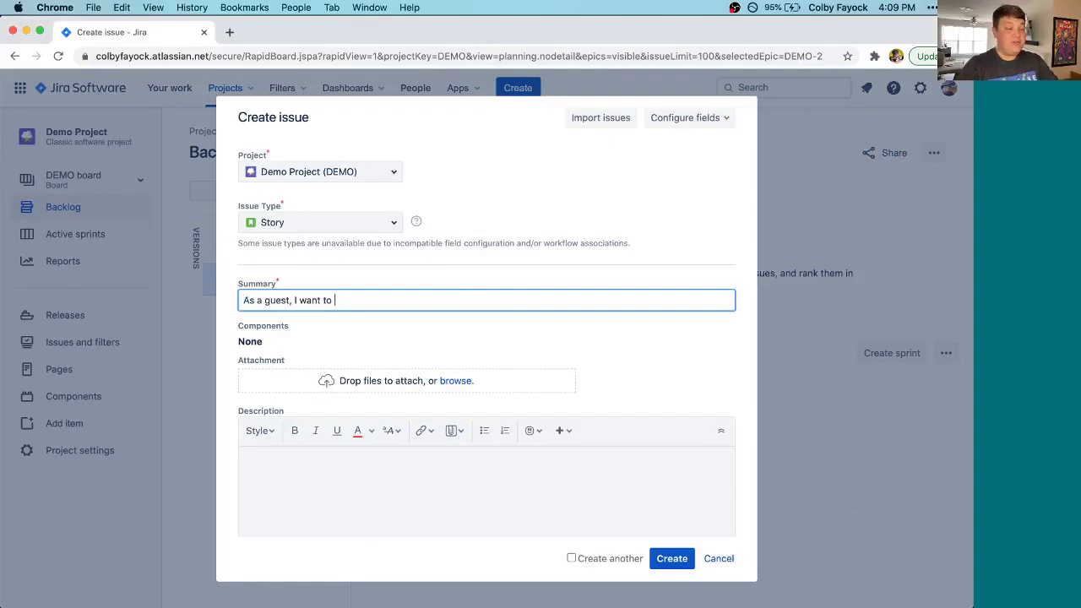
pyautogui.write('sign in with Google')
# Enter "Use the Google Oauth to provide" in the Google sign-in story's description
pyautogui.click(532, 528)
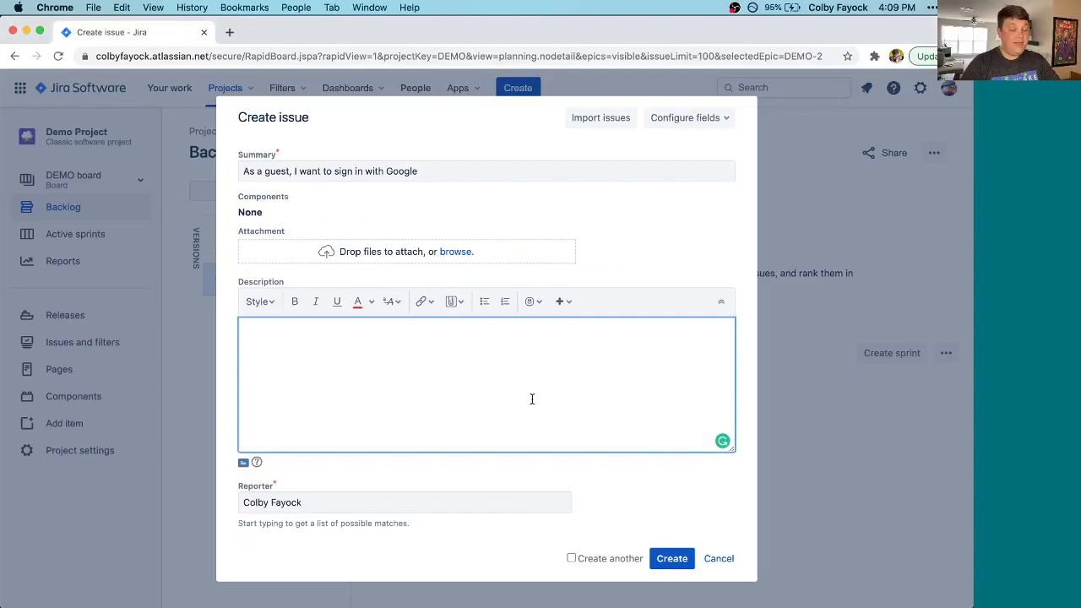
pyautogui.write('Use t')
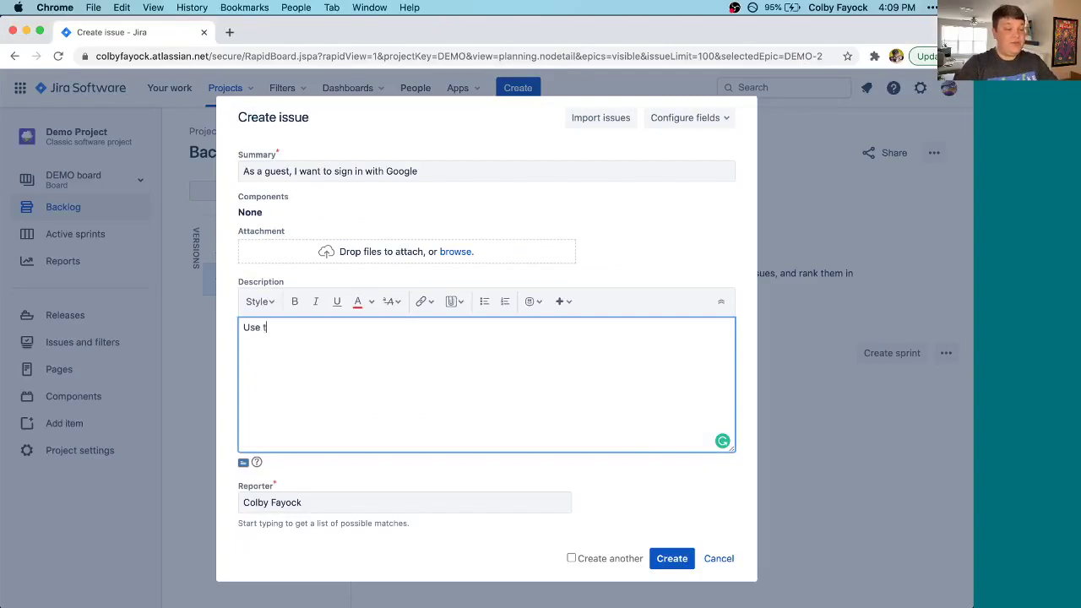
pyautogui.write('he Google Oauth to provide')
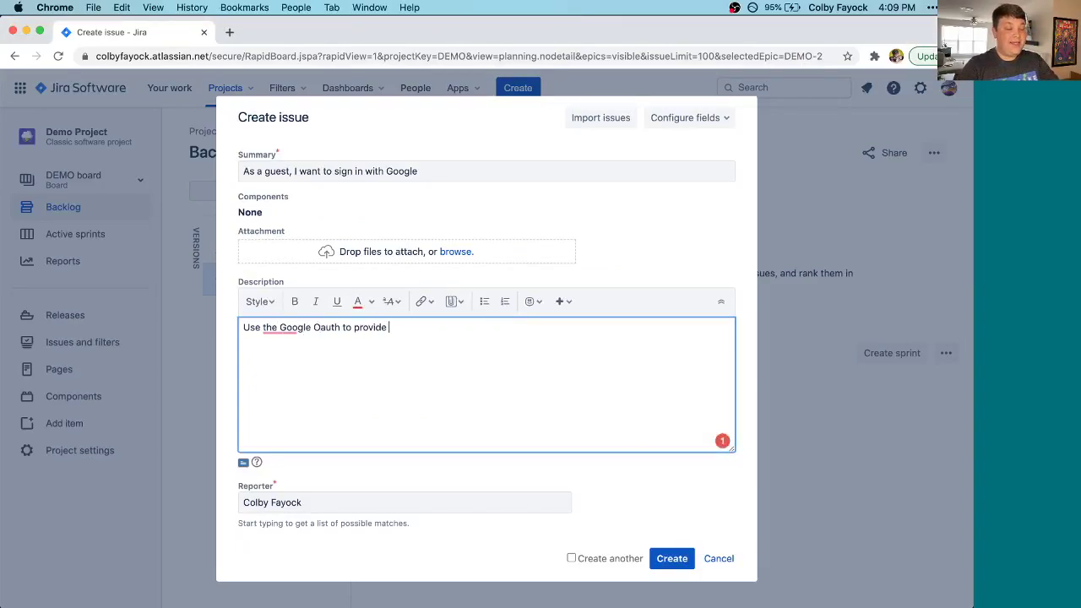
# Link the Google sign-in story to the Authentication epic and create the issue
pyautogui.scroll(-5, 441, 436)
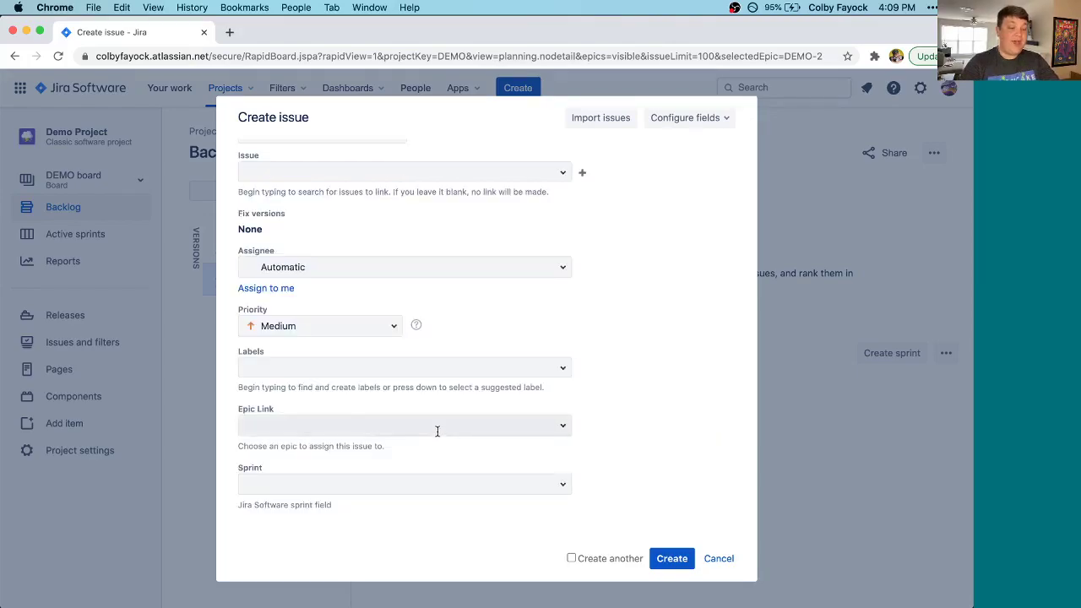
pyautogui.click(438, 429)
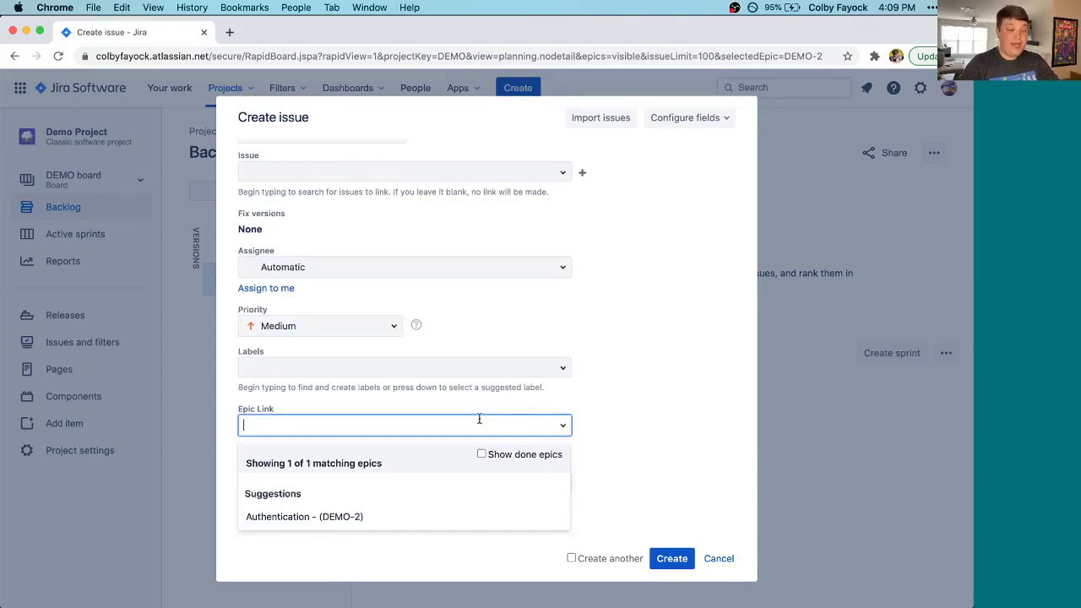
pyautogui.click(345, 517)
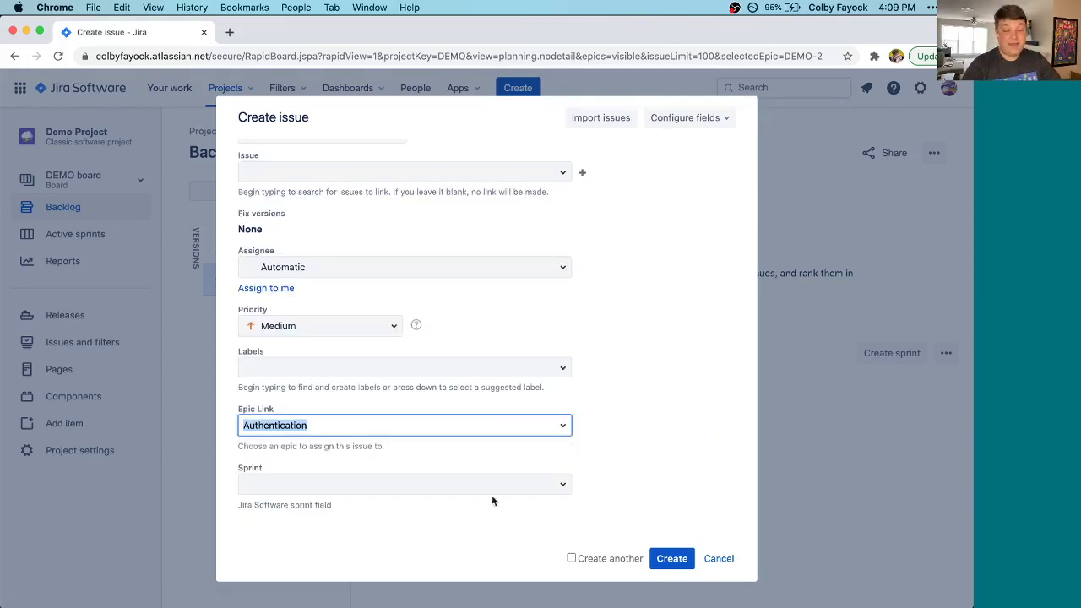
pyautogui.click(640, 490)
pyautogui.click(672, 559)
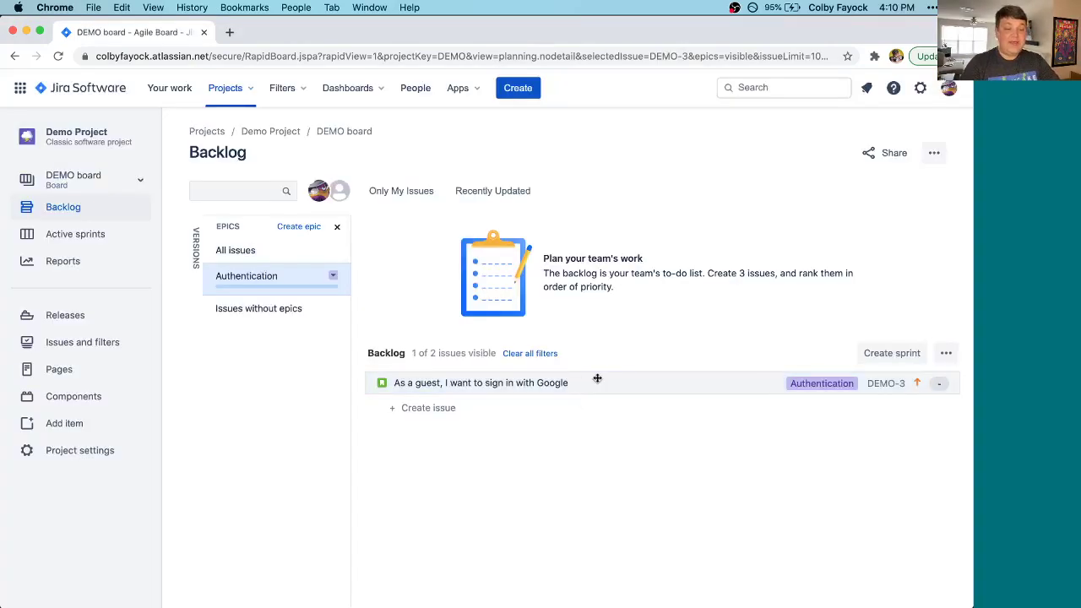
# Create a sprint from the Authentication backlog and move the "As a guest, I want to sign in with Google" story into it
pyautogui.click(258, 280)
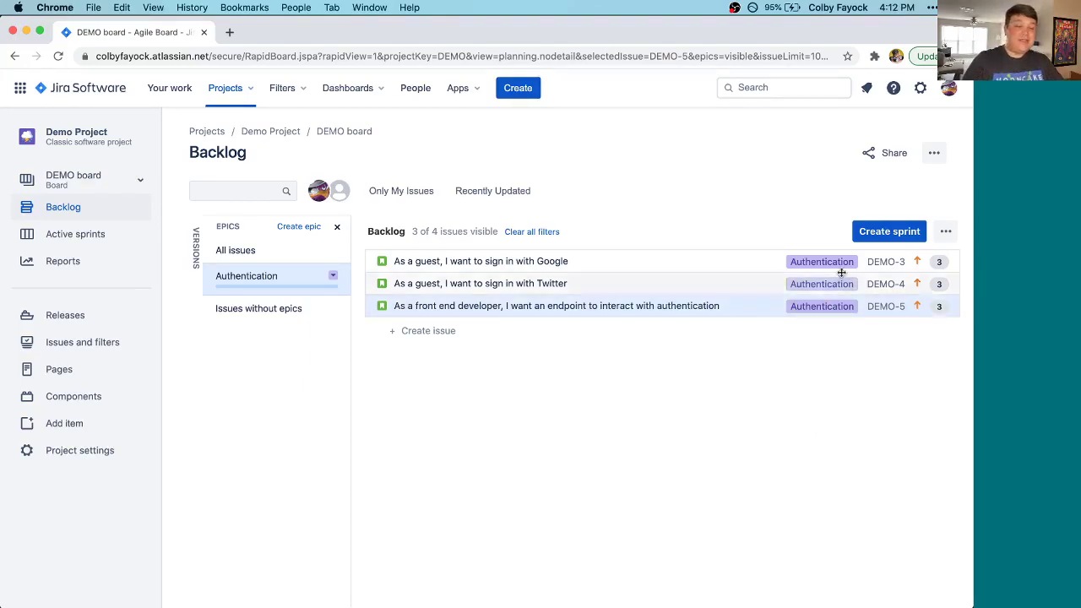
pyautogui.click(879, 238)
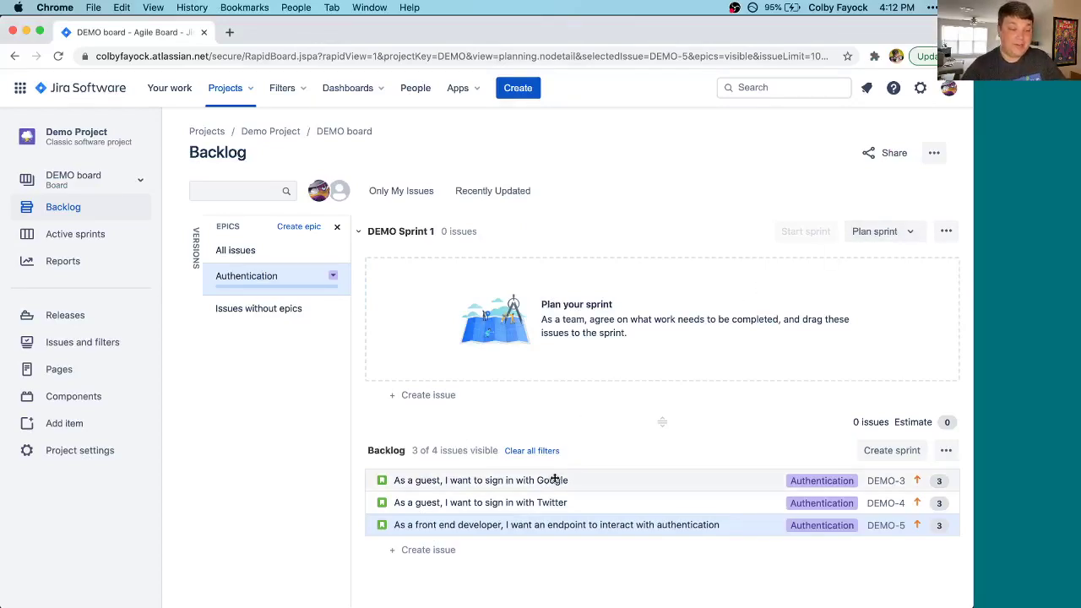
pyautogui.moveTo(557, 478); pyautogui.dragTo(546, 314)
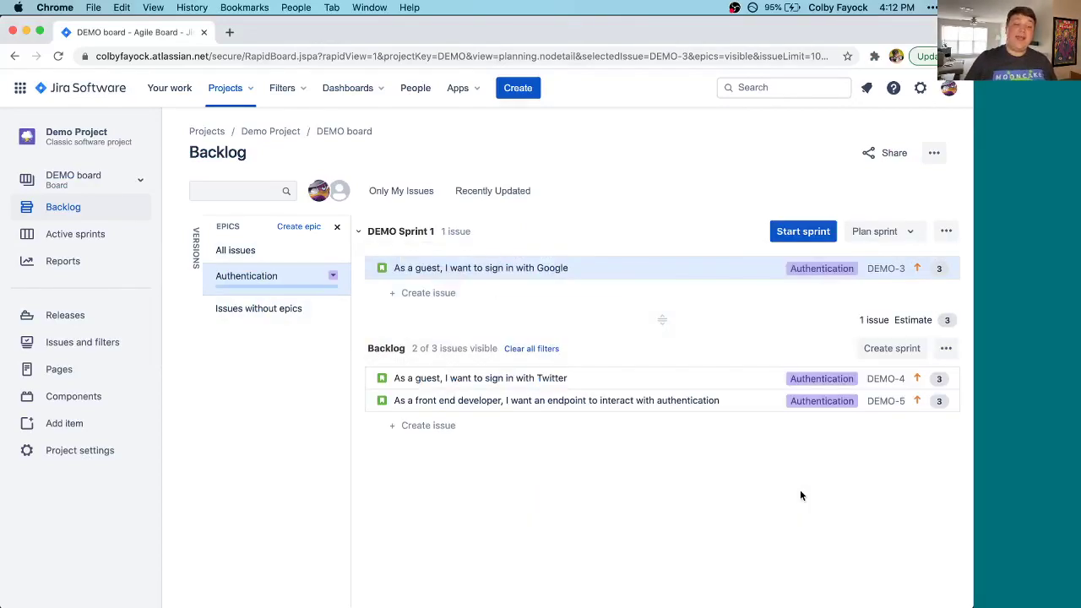